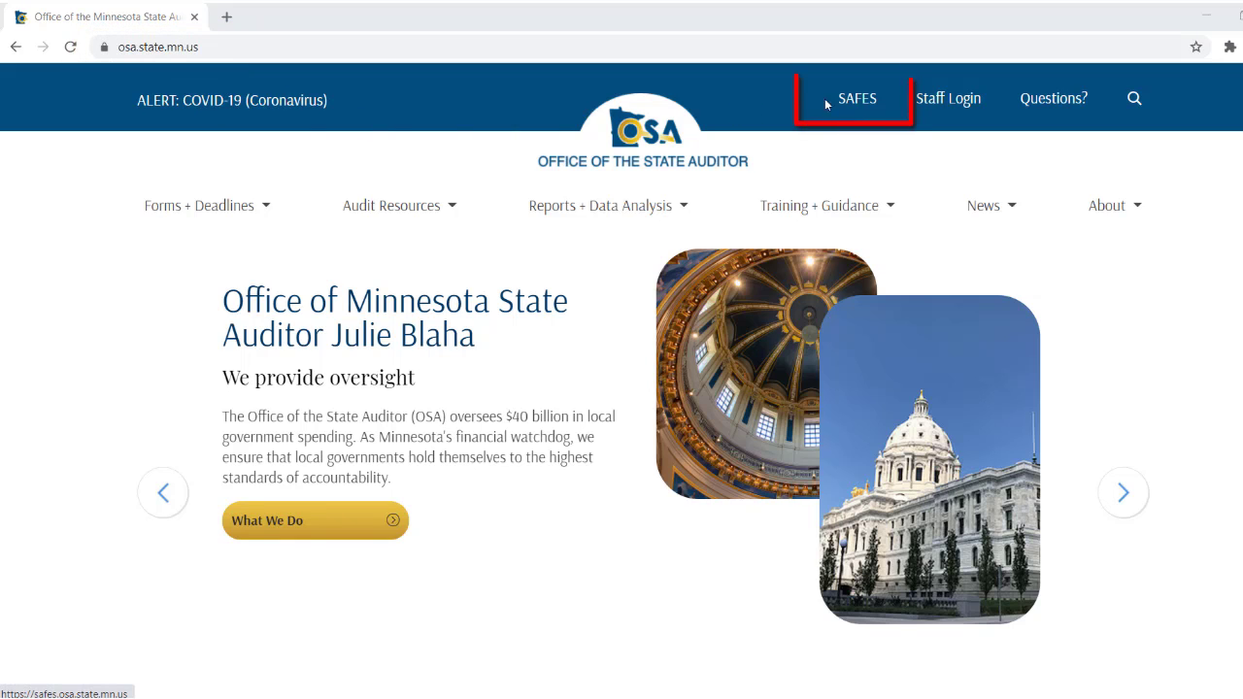
Step: Go from the SAFES sign-in page to the User Authorization Form page
left_click(261, 218)
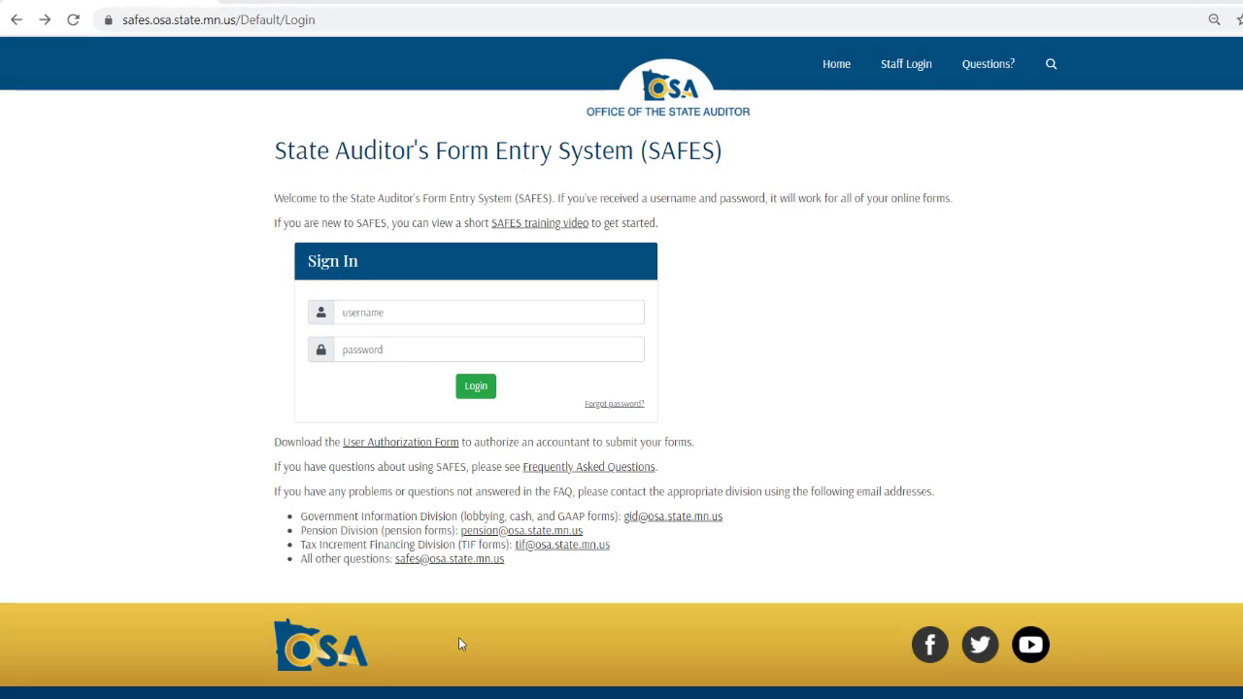
left_click(414, 445)
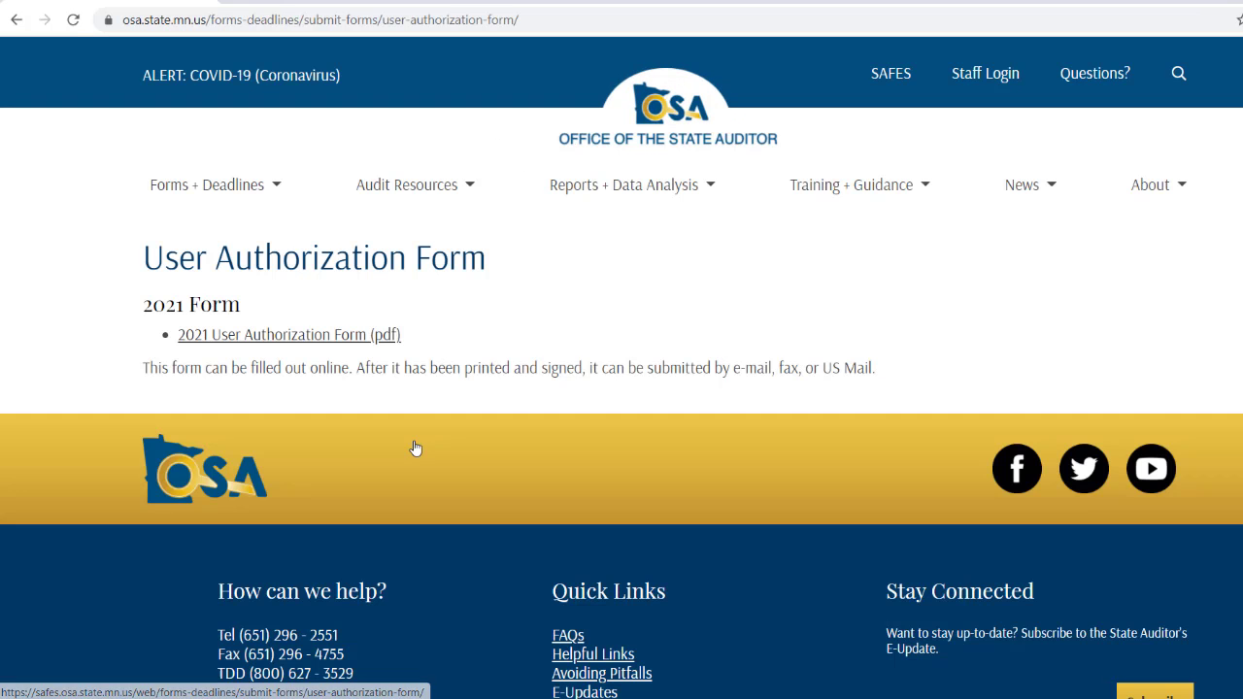
Step: Open the 2021 User Authorization Form PDF and scroll through its entity and authorized user sections
left_click(345, 336)
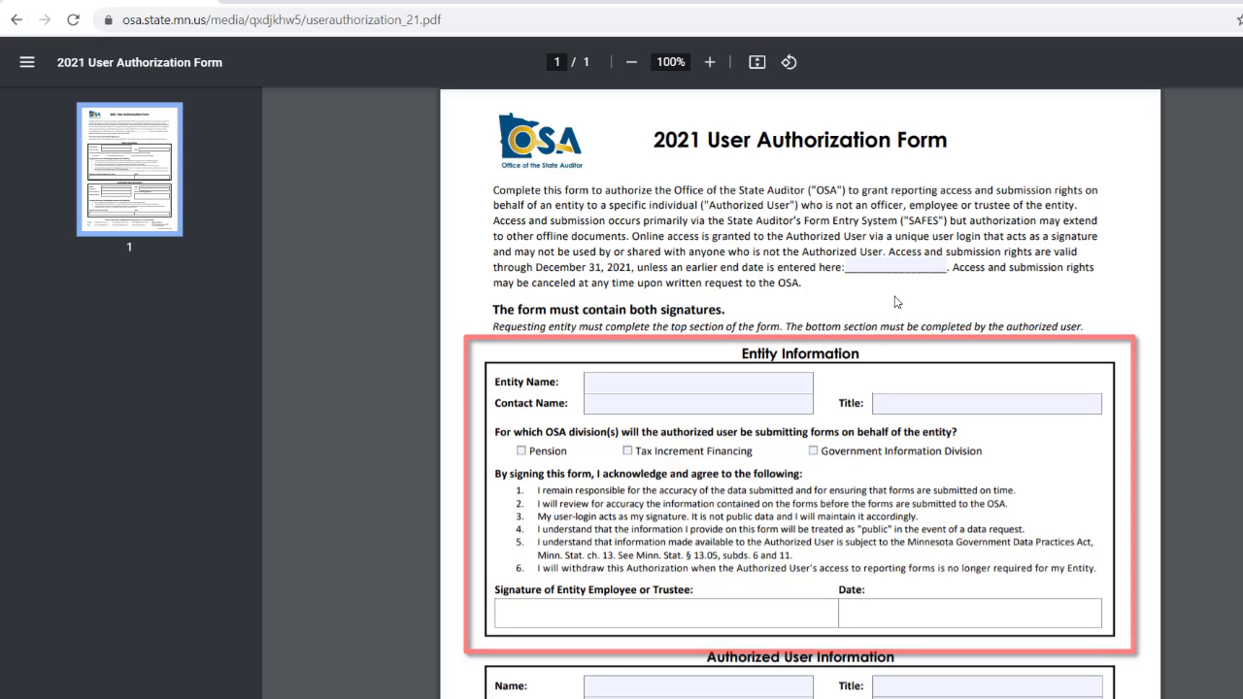
scroll(896, 302, "down", 3)
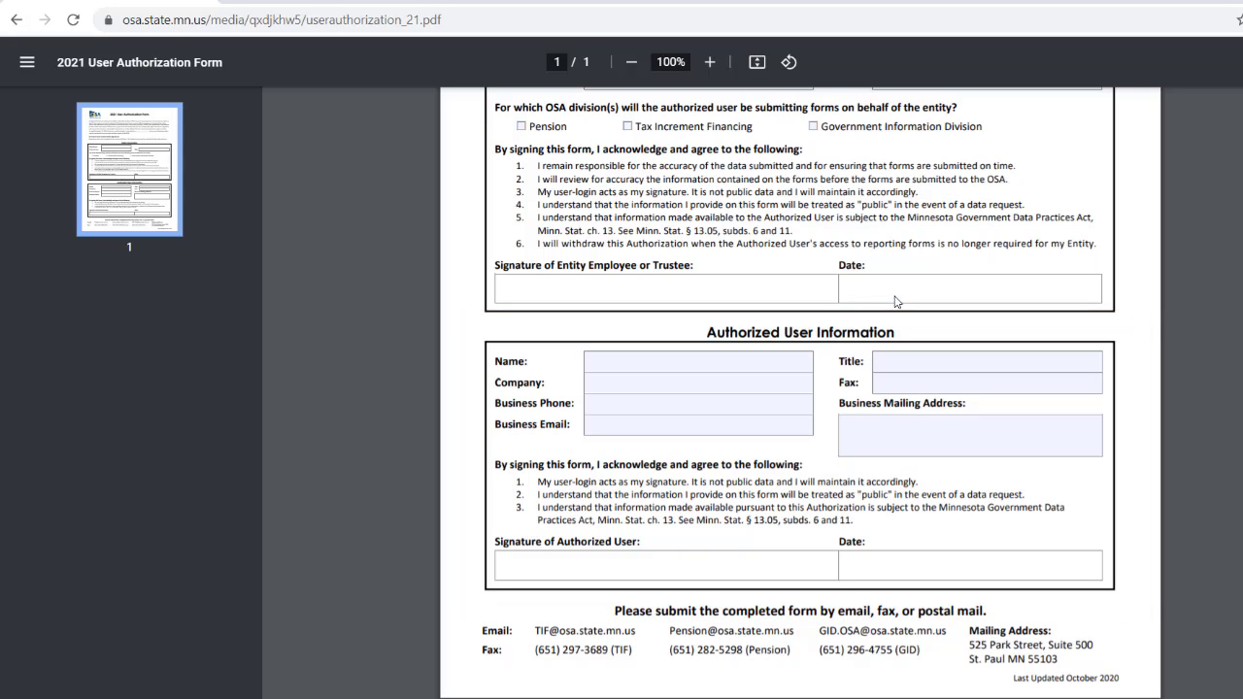
scroll(895, 302, "up", 2)
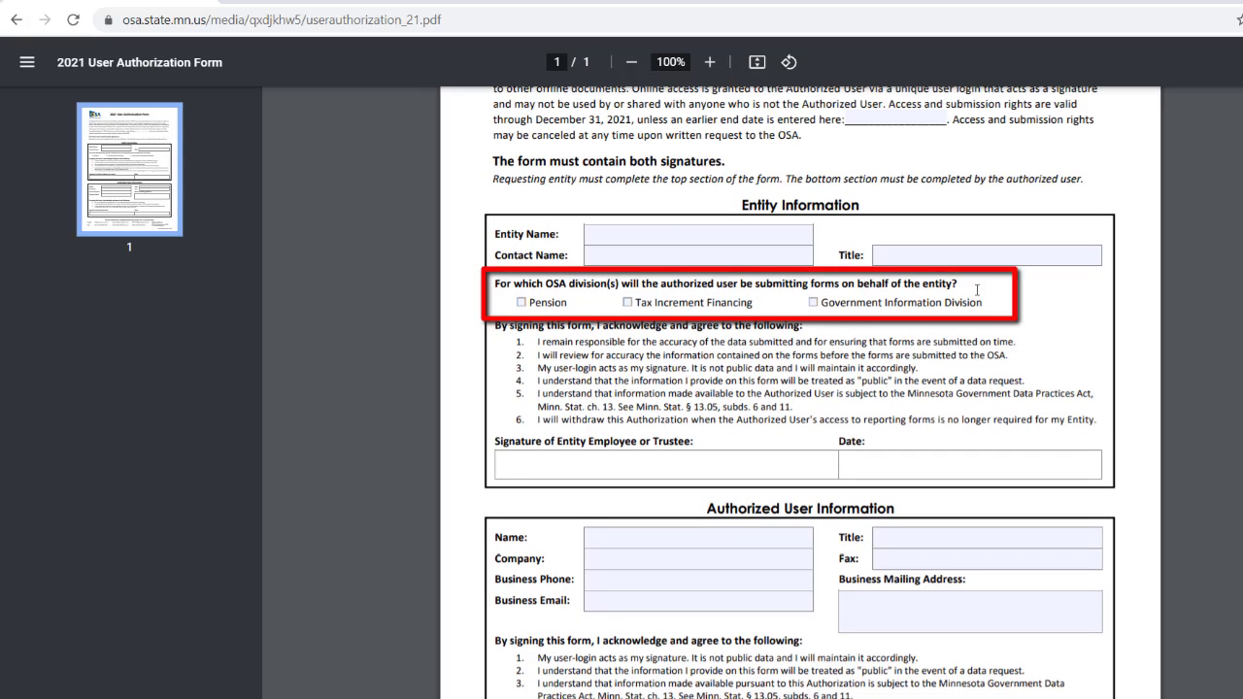
scroll(1009, 295, "down", 1)
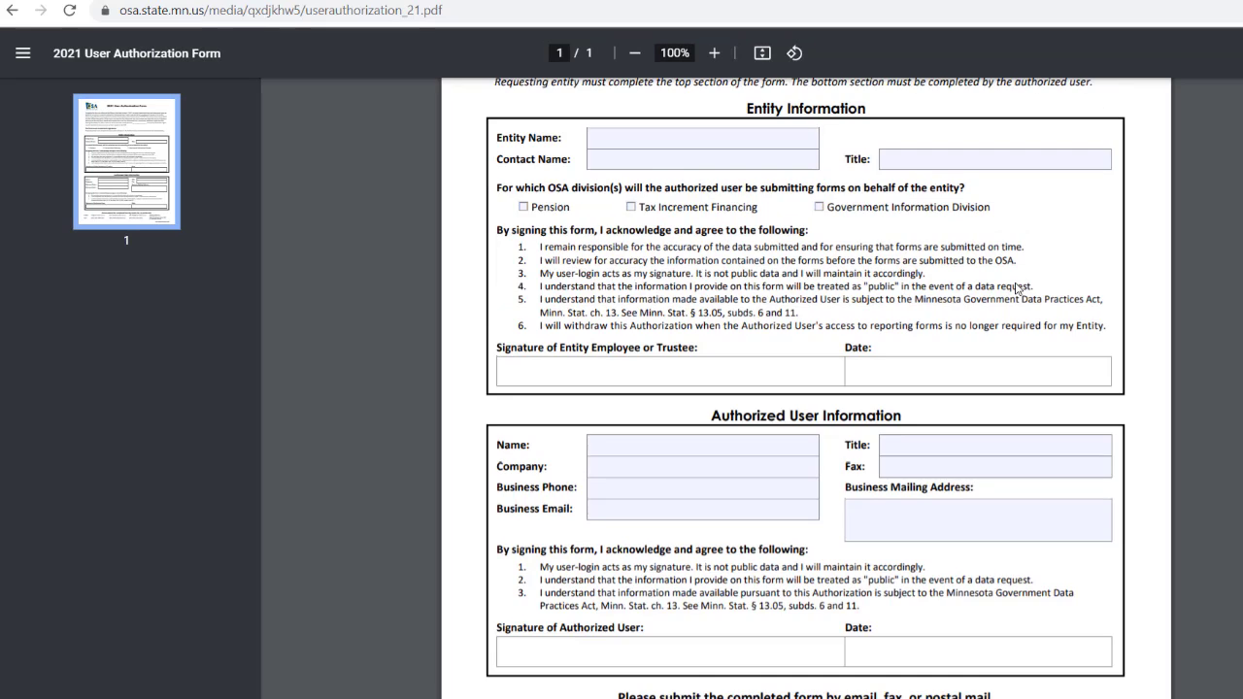
scroll(1017, 288, "down", 1)
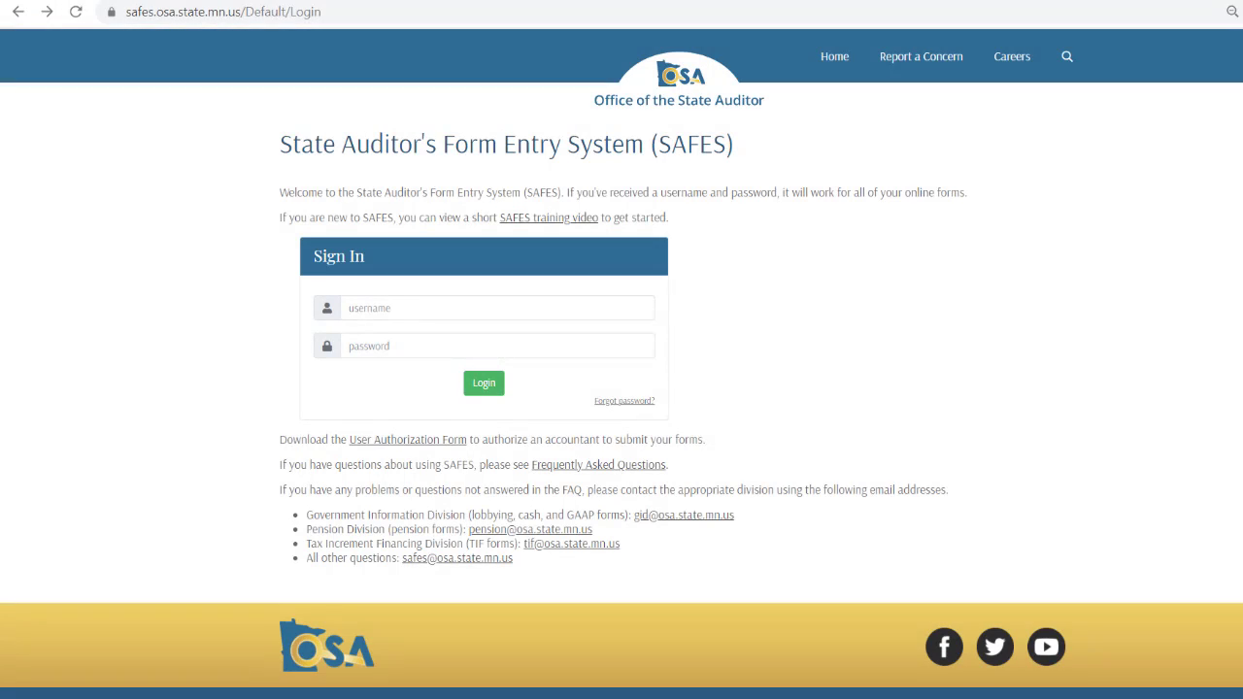
Step: Enter the account username on the sign-in page, then go to the Forgot Password page
left_click(572, 314)
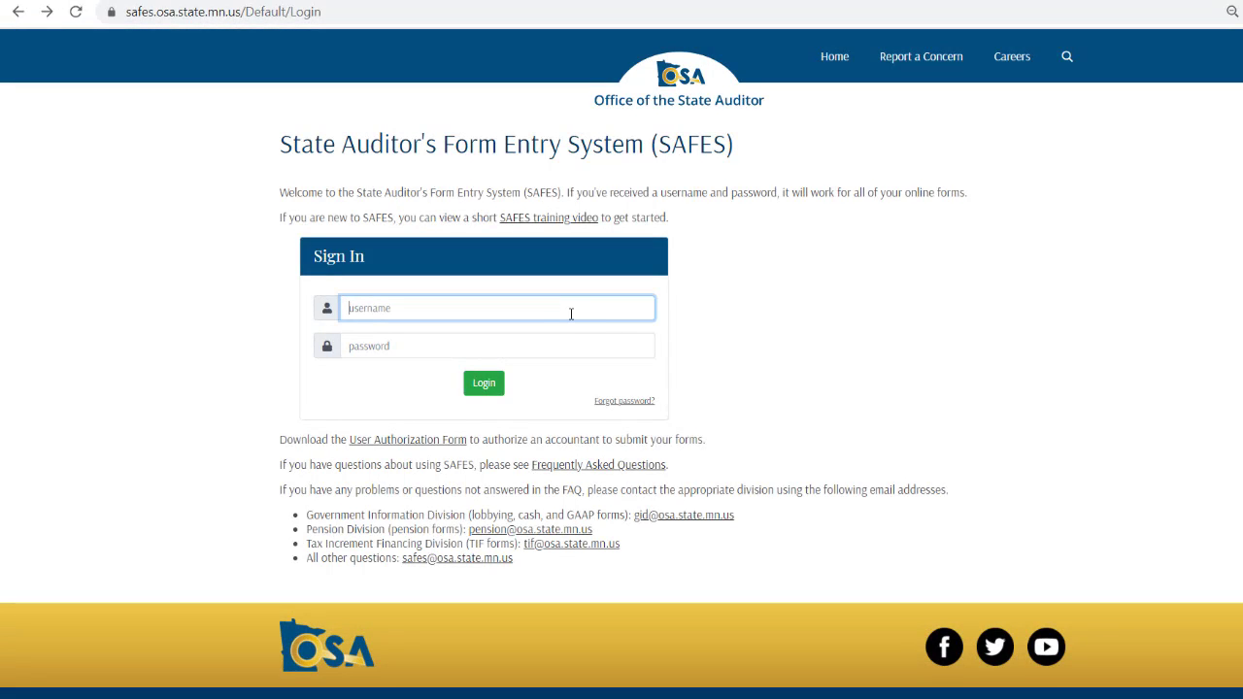
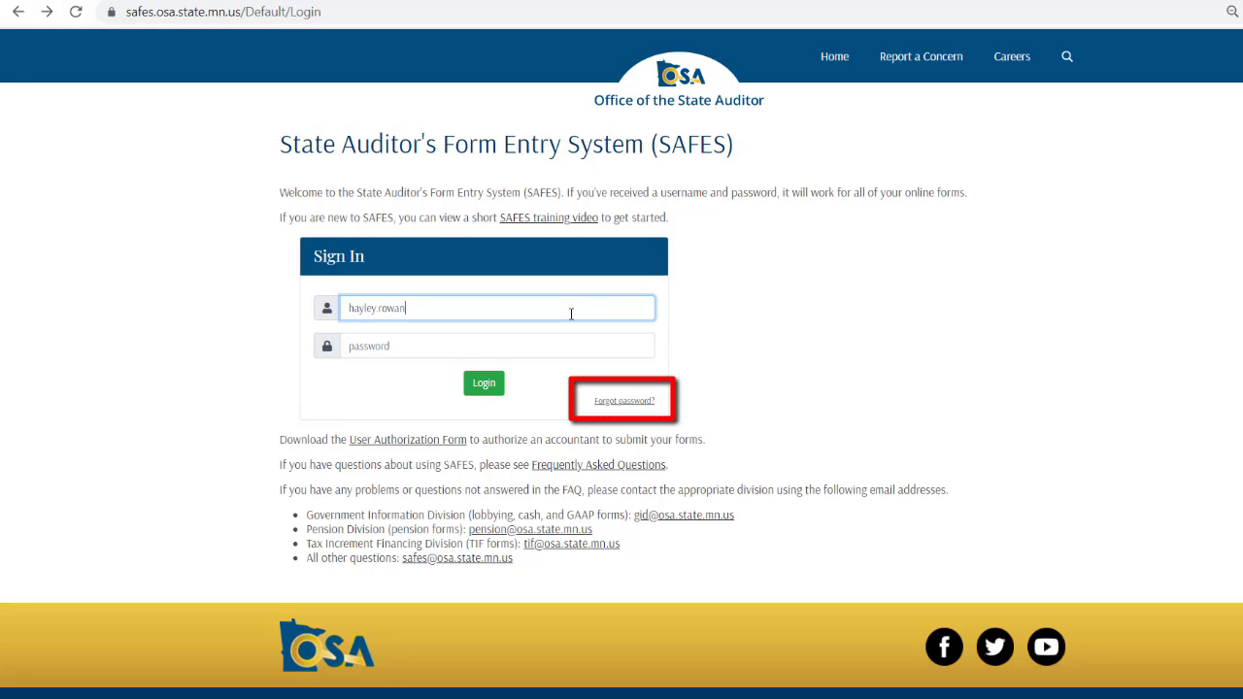
left_click(633, 413)
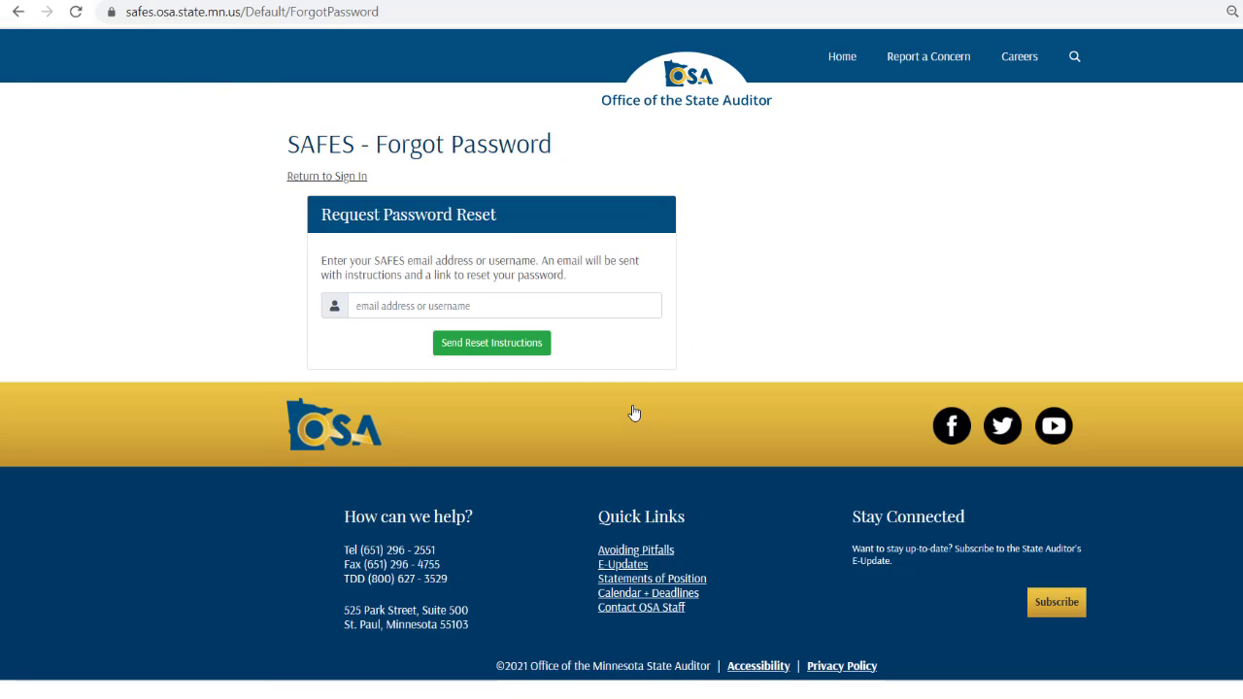
Step: Enter the account's e-mail address and send the password reset instructions
left_click(568, 307)
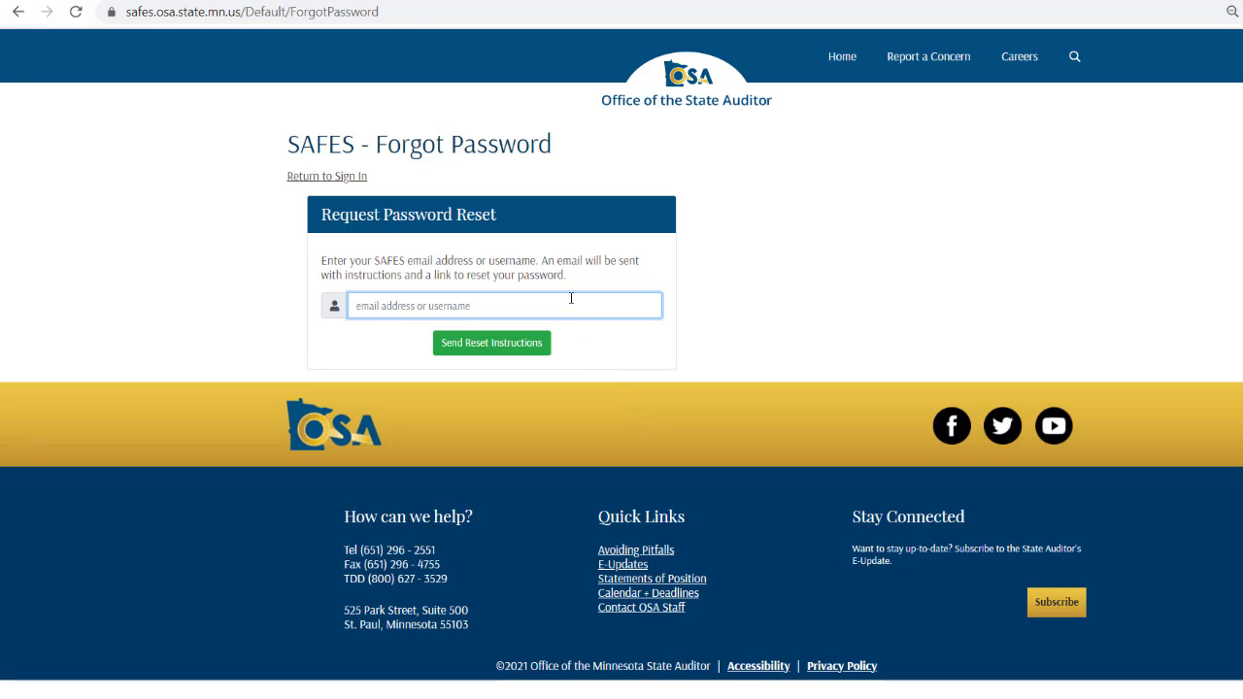
left_click(527, 343)
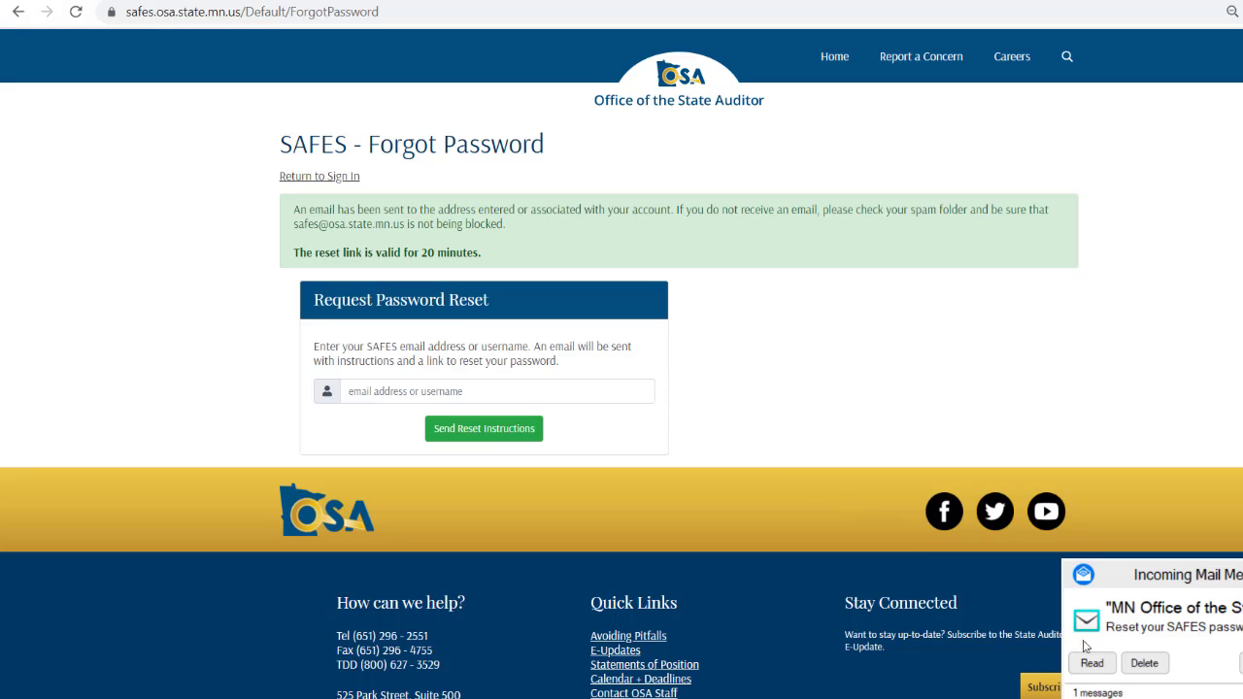
Step: Open the incoming SAFES password reset e-mail in GroupWise and move its window left
left_click(1095, 663)
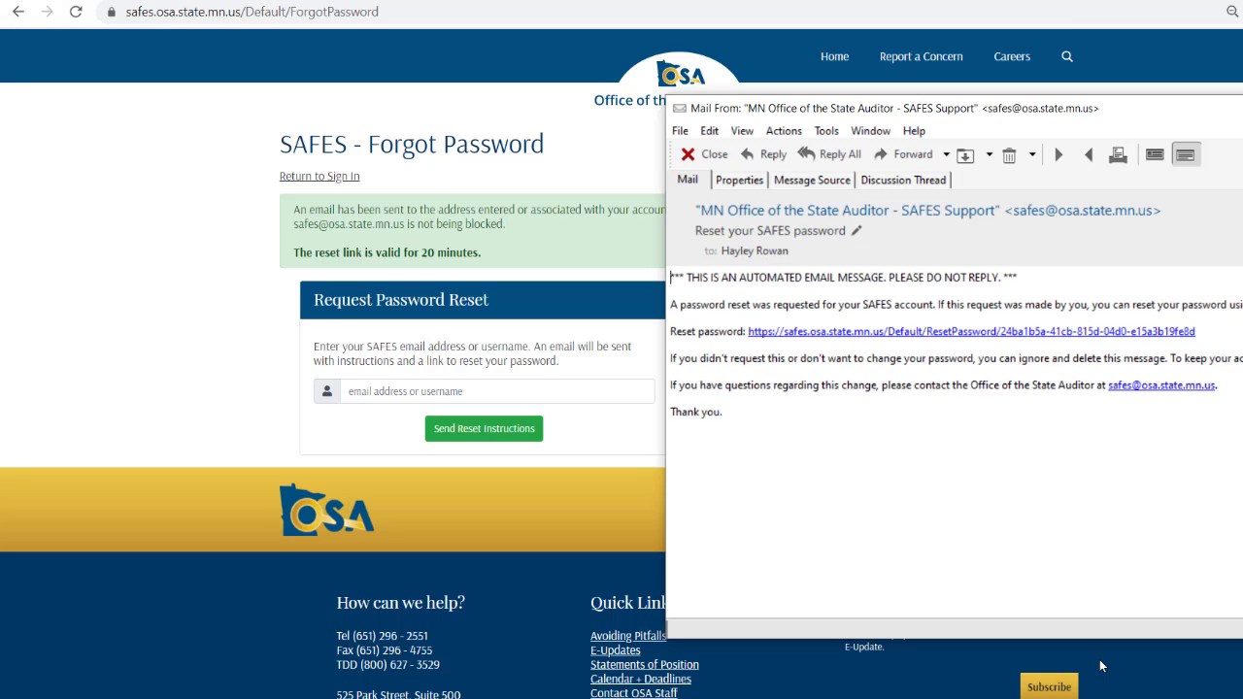
left_click_drag(1015, 109, 830, 117)
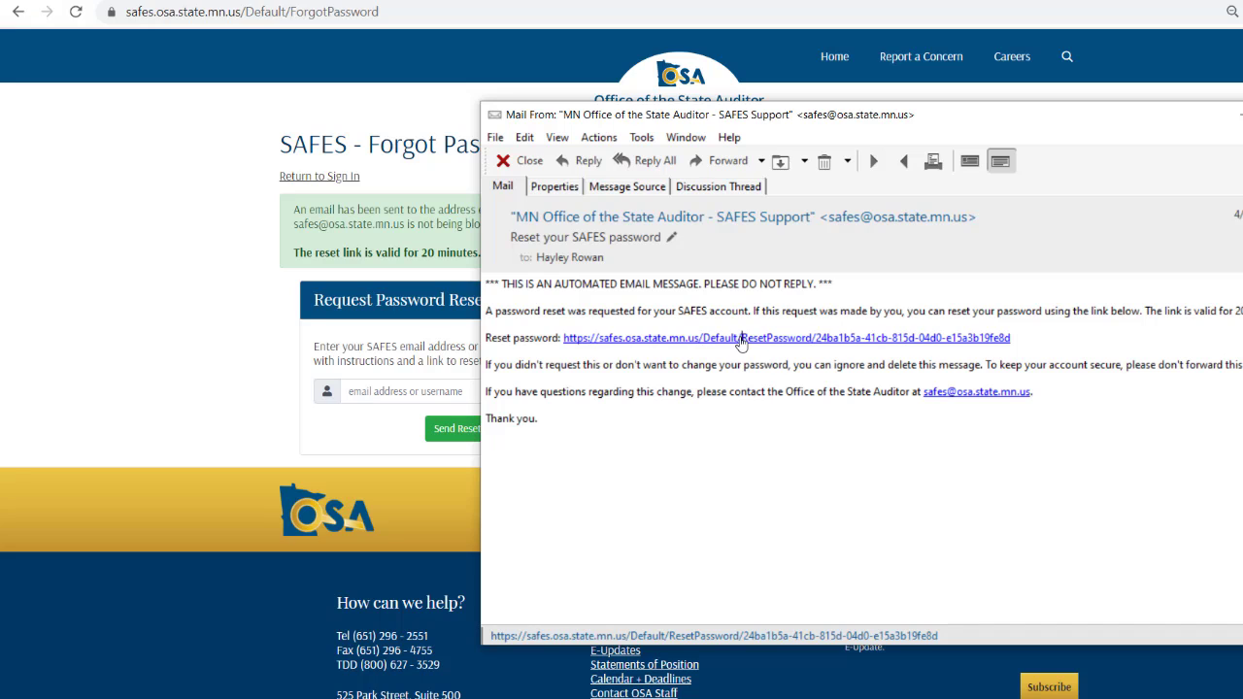
Step: Follow the e-mail's reset link and set a new password, entering it twice to confirm
left_click(743, 337)
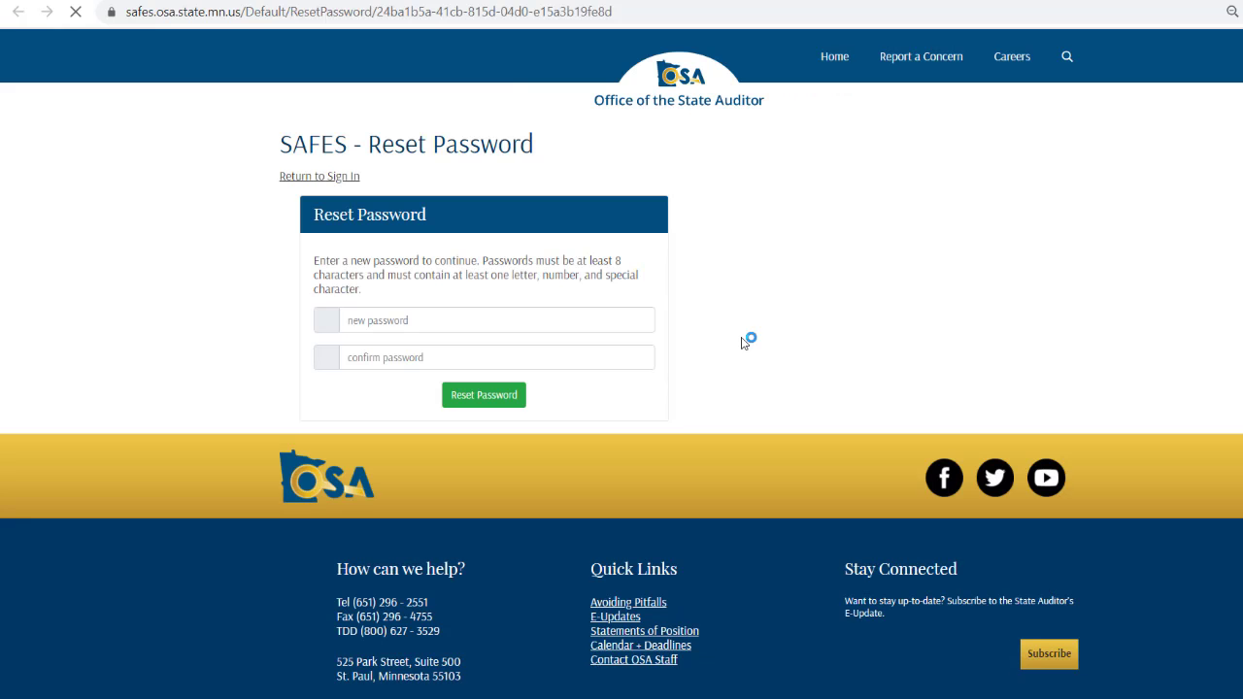
left_click(377, 324)
type("••••••••")
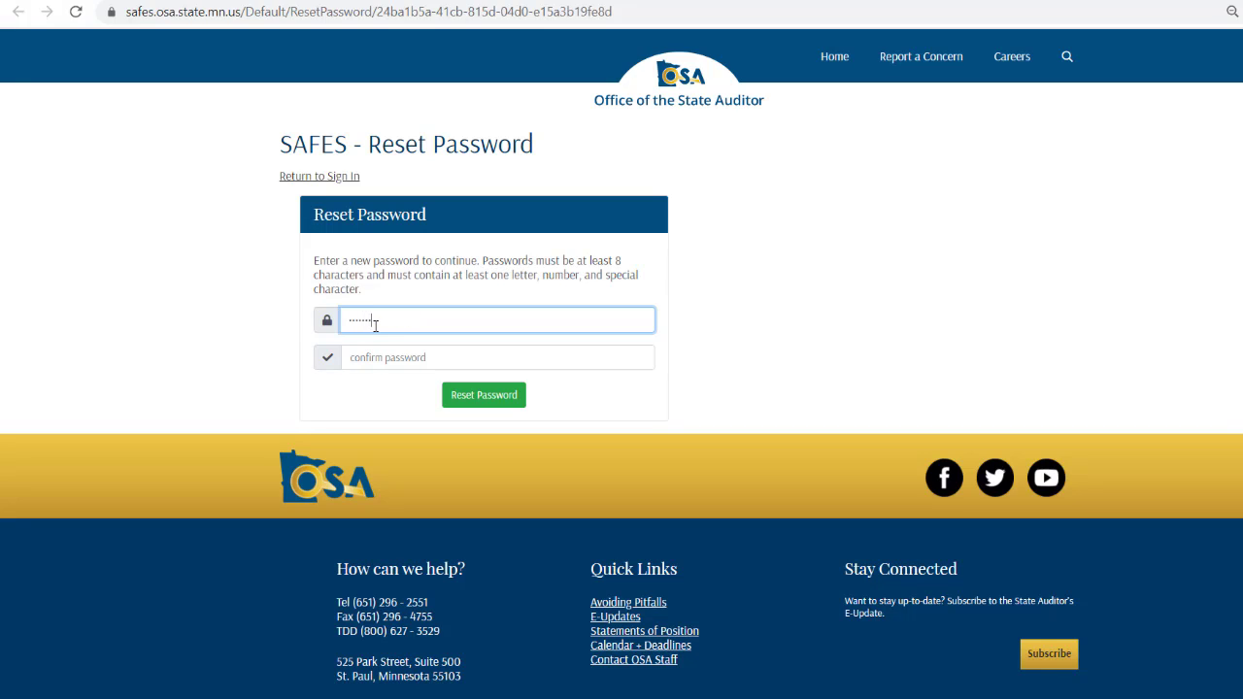
key("Tab")
type("••••••••")
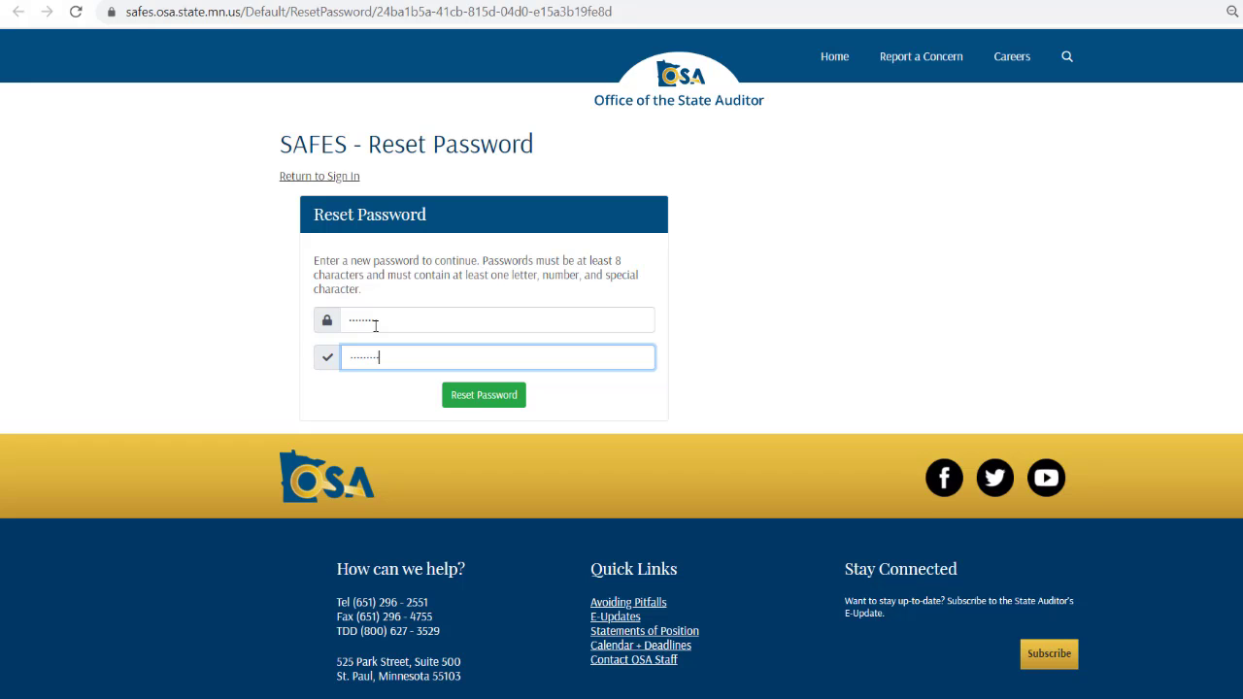
left_click(483, 395)
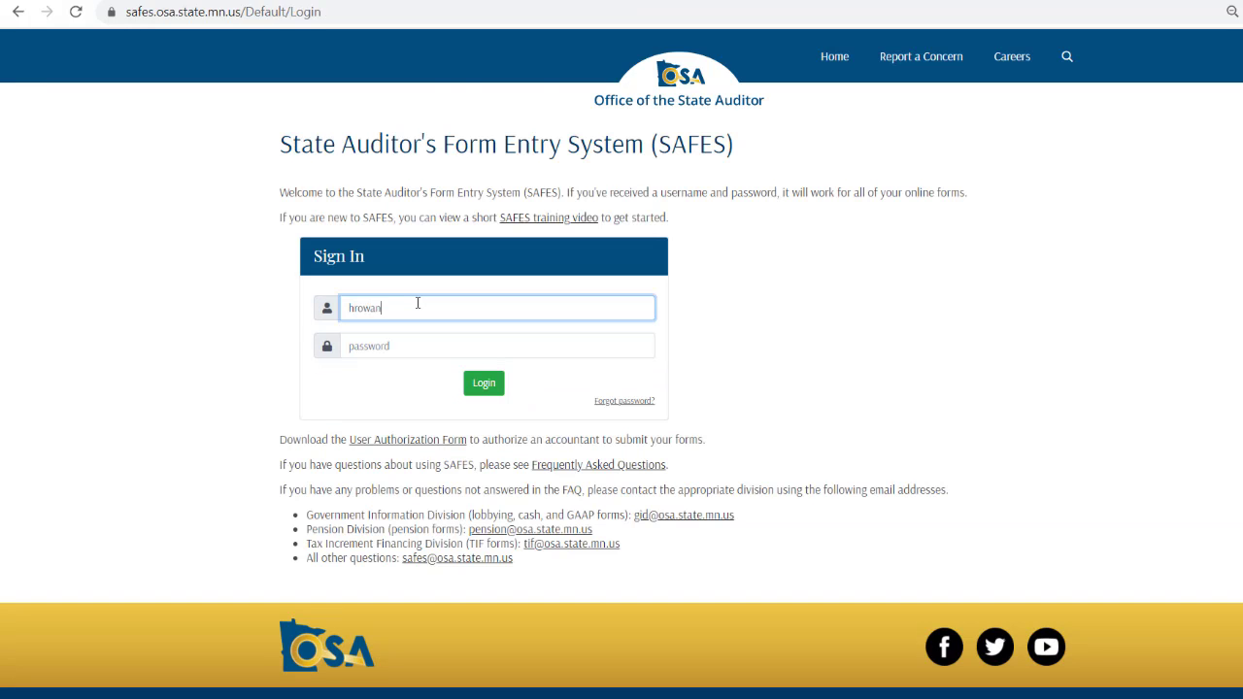
Step: Log in to SAFES with the account username and the new password
key("Tab")
type("••••••••")
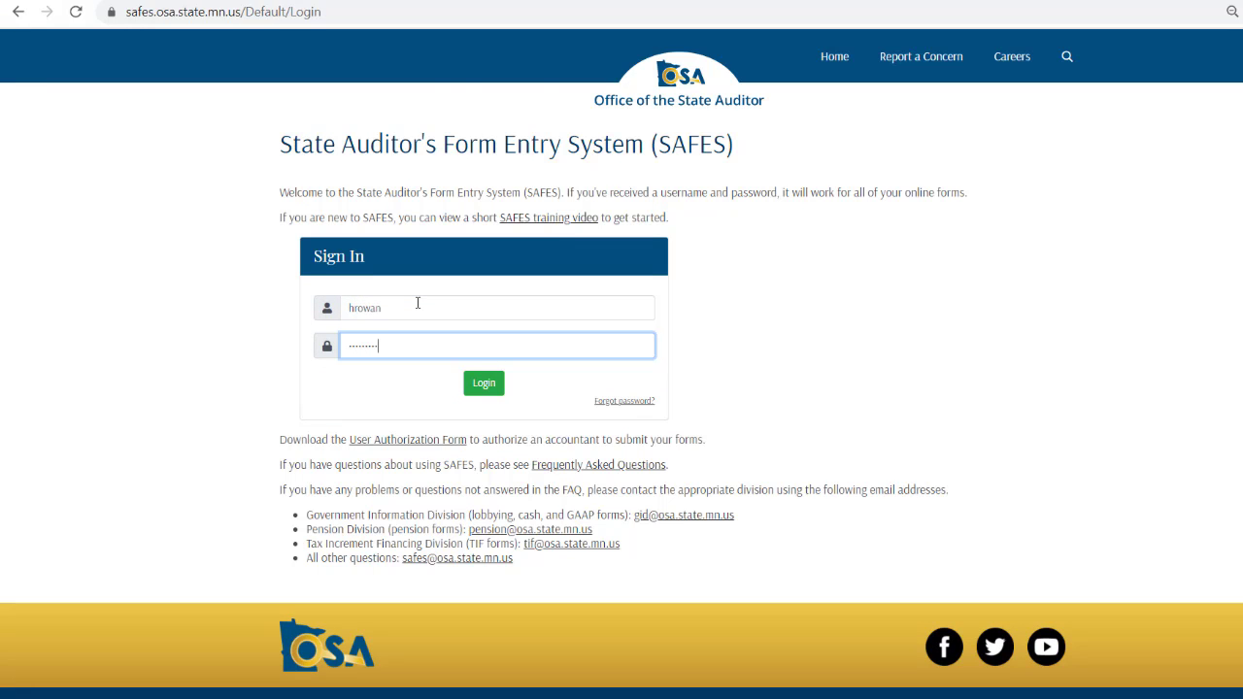
left_click(485, 380)
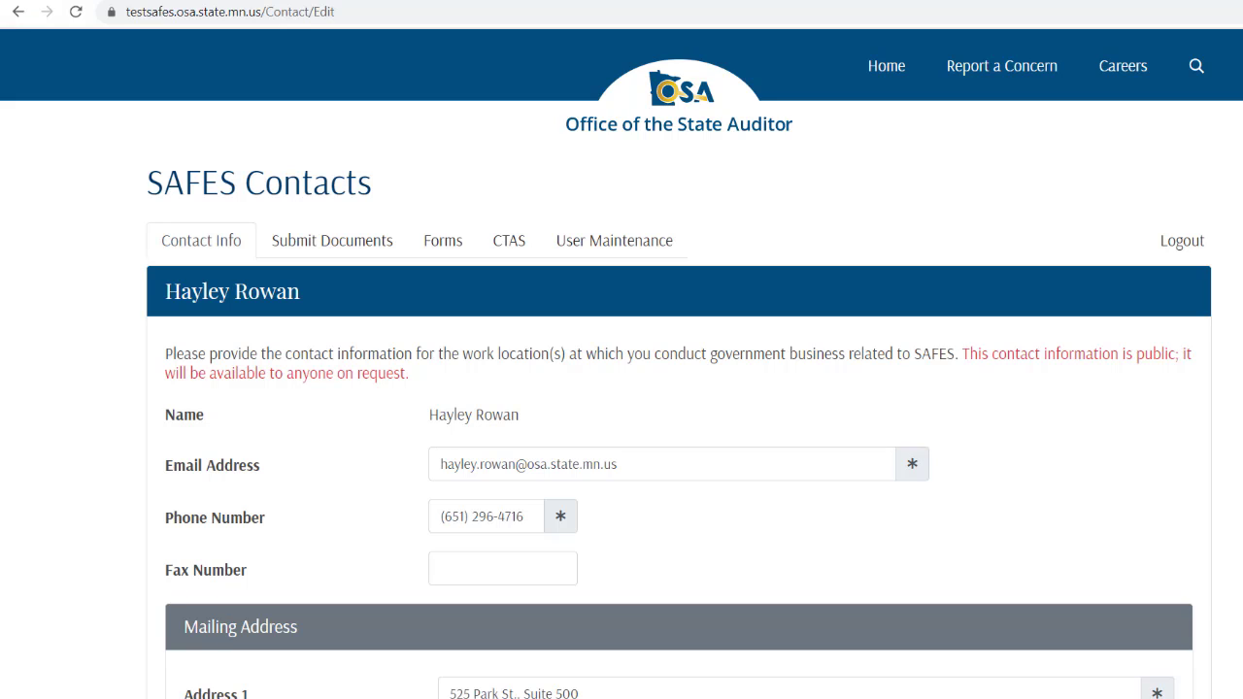
Step: Scroll down the Contact Info tab and certify the contact details with Verify
scroll(750, 542, "down", 6)
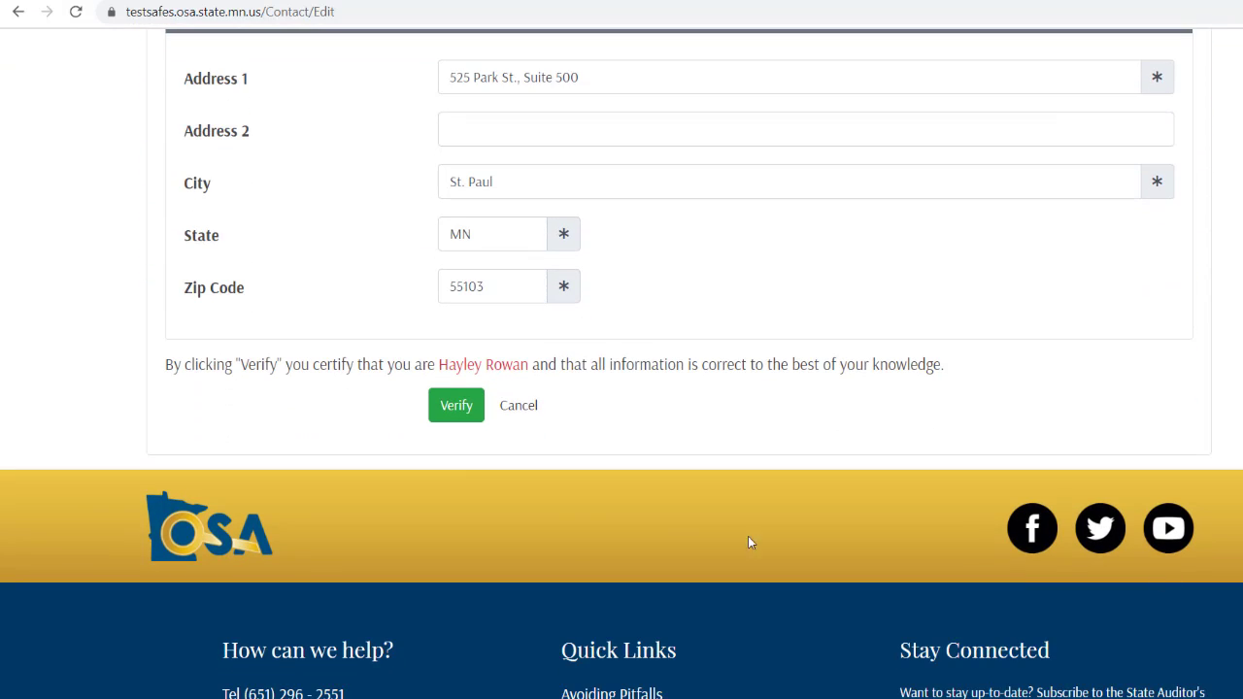
left_click(446, 406)
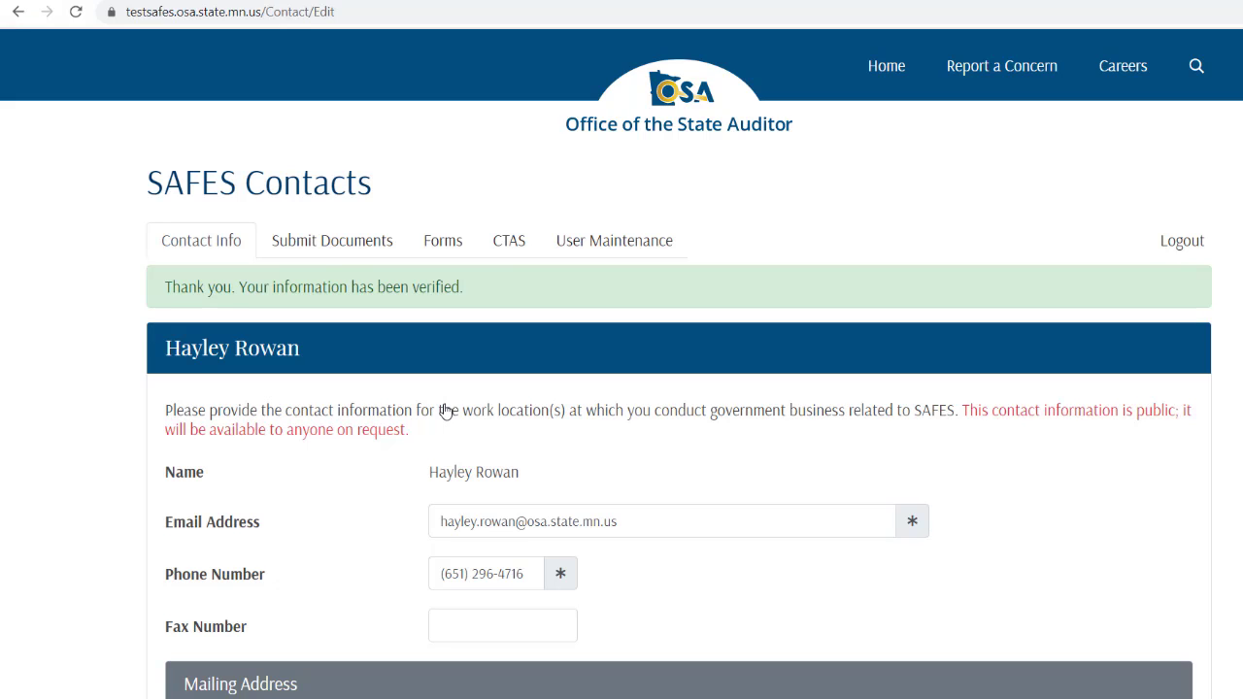
Step: On Submit Documents, attach TestPCN_20170306.xlsx as a TIF Plan Collection Form - New District for Austin
left_click(327, 247)
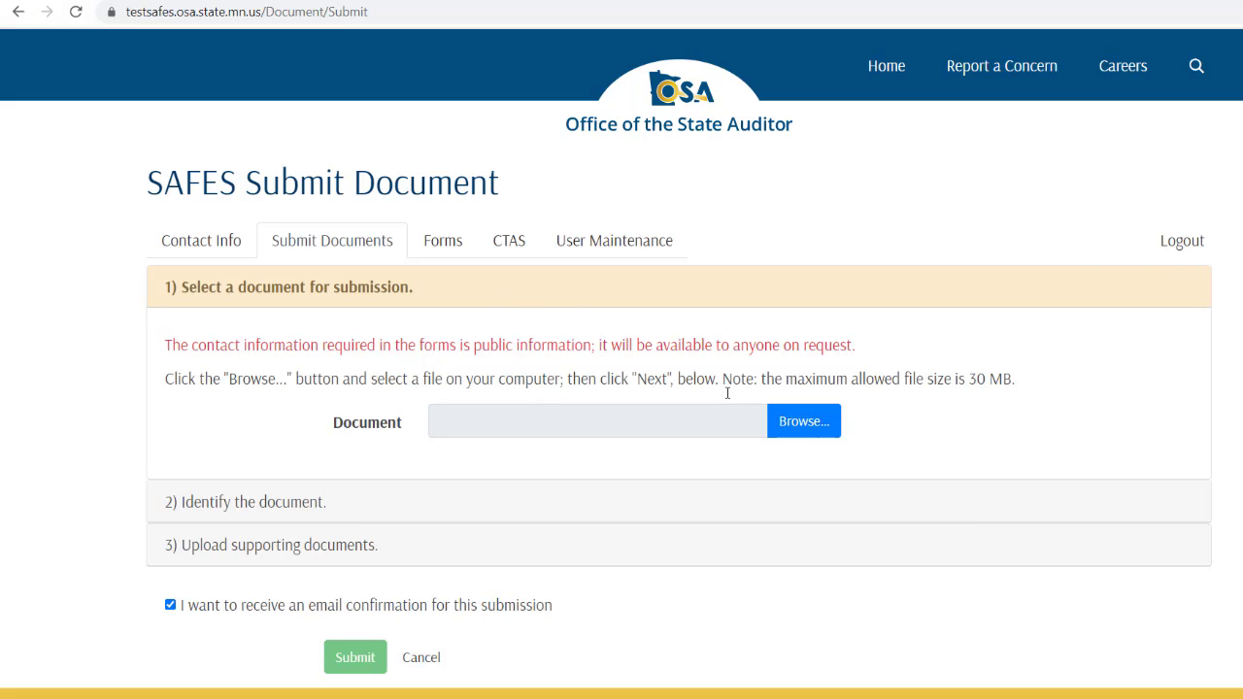
left_click(811, 434)
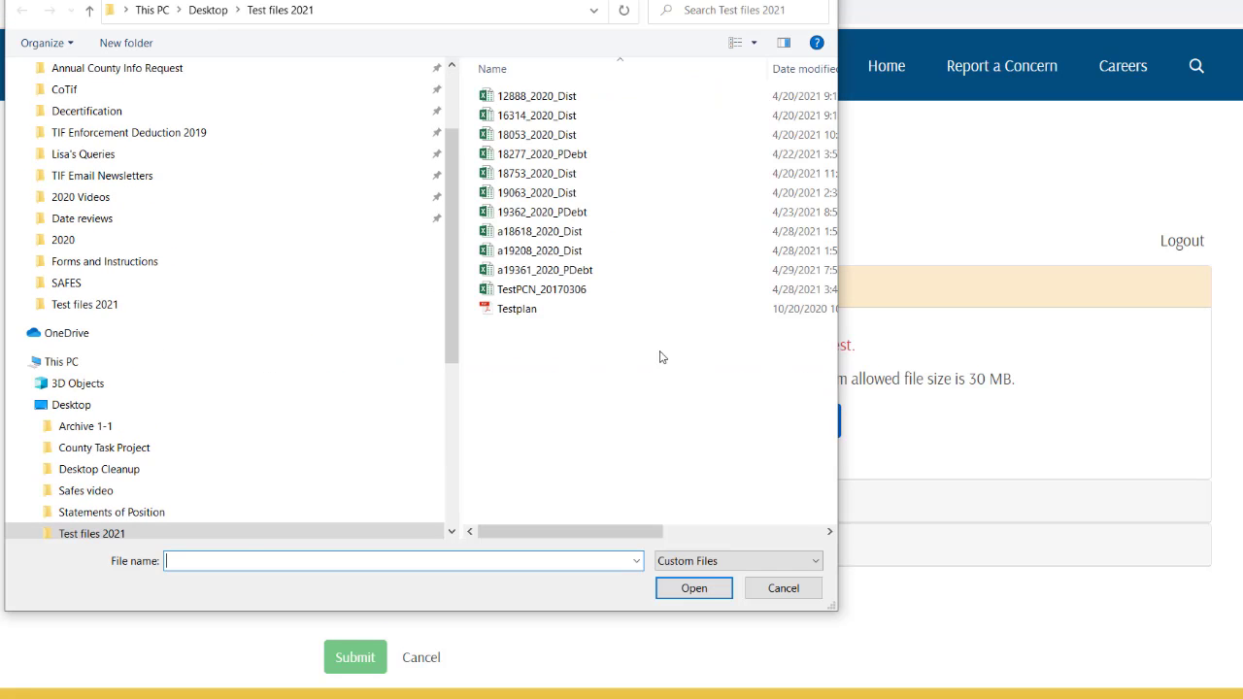
left_click(566, 288)
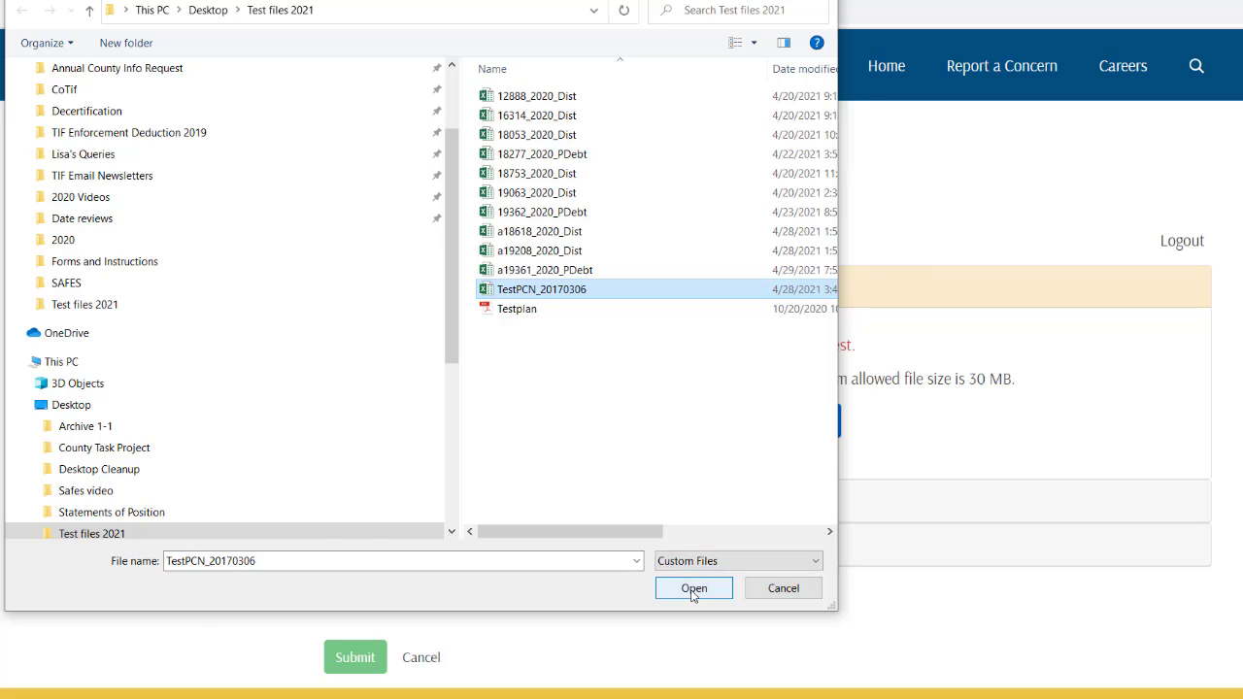
left_click(693, 588)
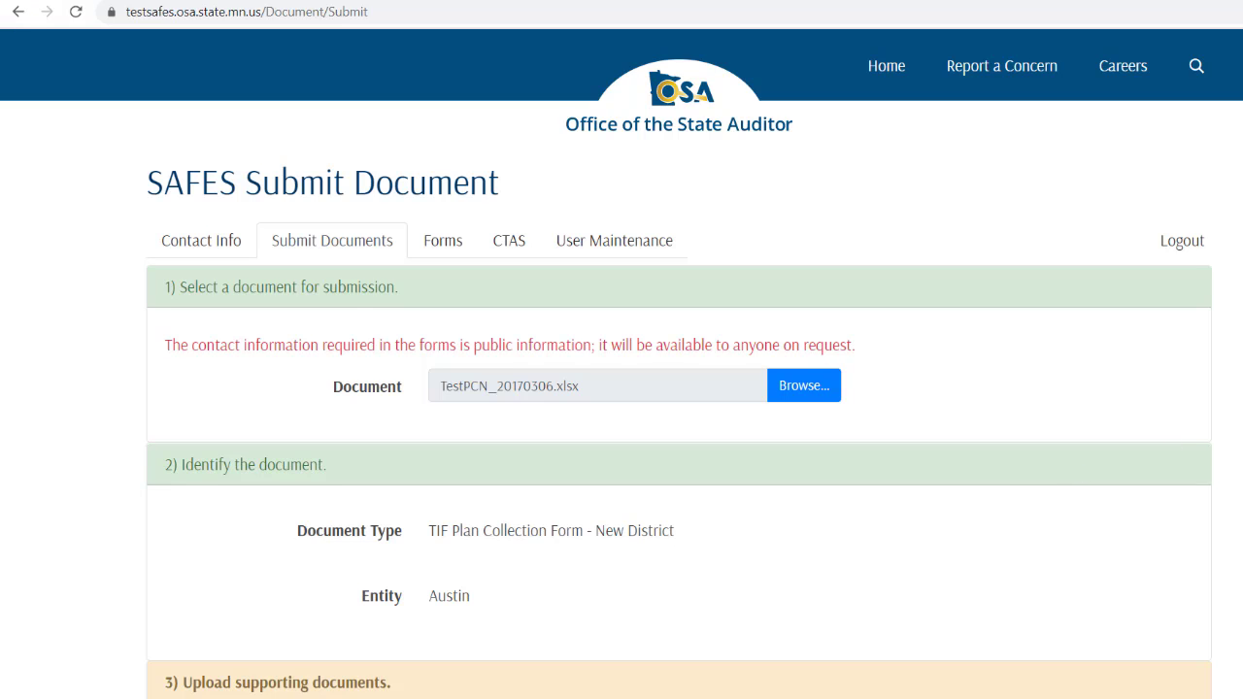
scroll(622, 375, "down", 2)
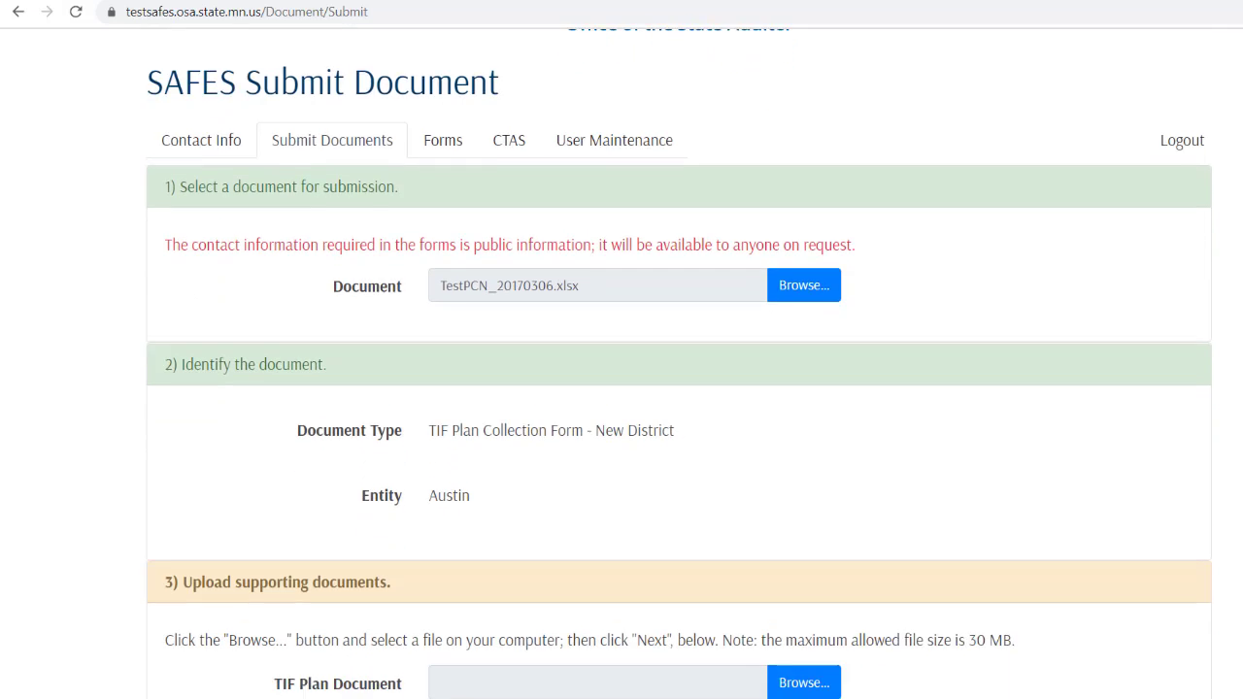
scroll(622, 375, "down", 2)
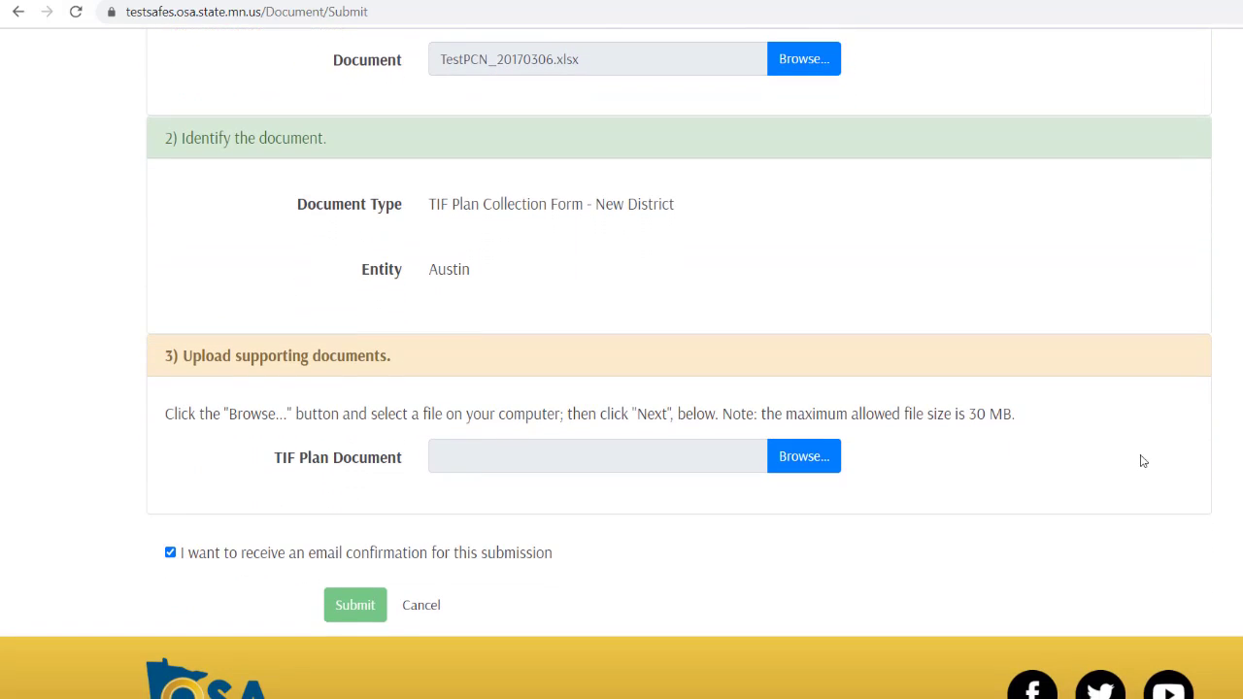
Step: Attach Testplan.pdf as the TIF Plan Document, uncheck email confirmation, and submit
left_click(804, 468)
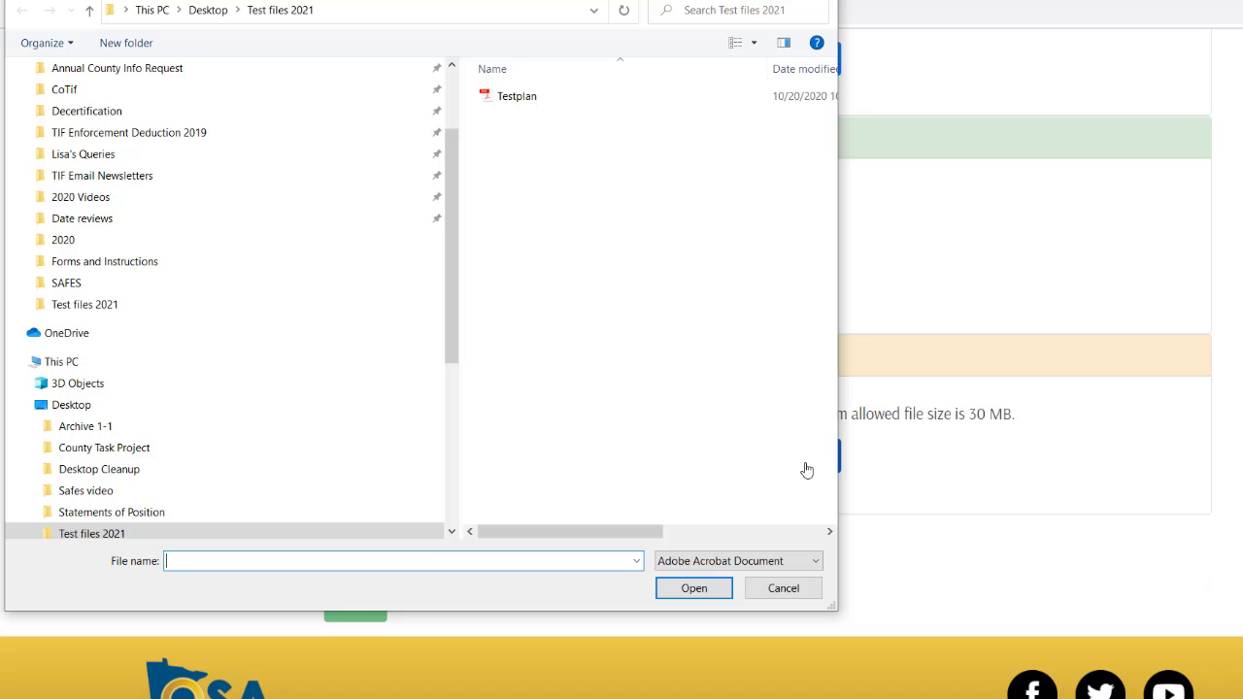
left_click(510, 97)
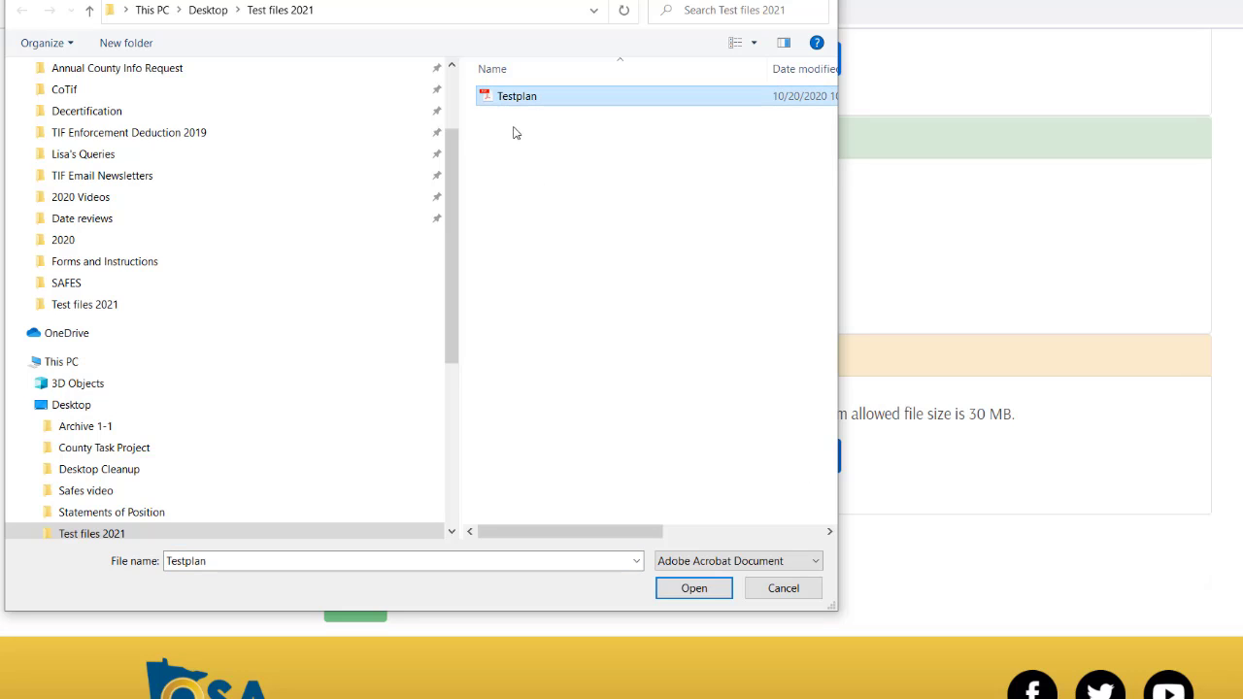
left_click(692, 595)
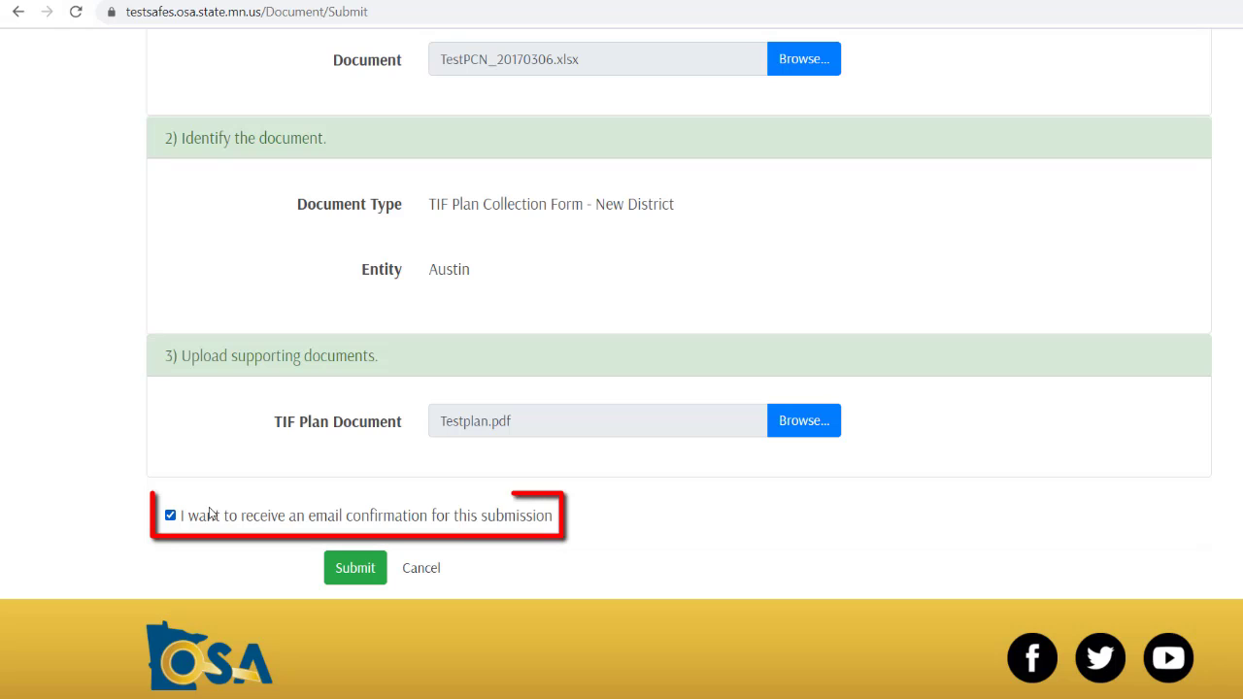
left_click(171, 516)
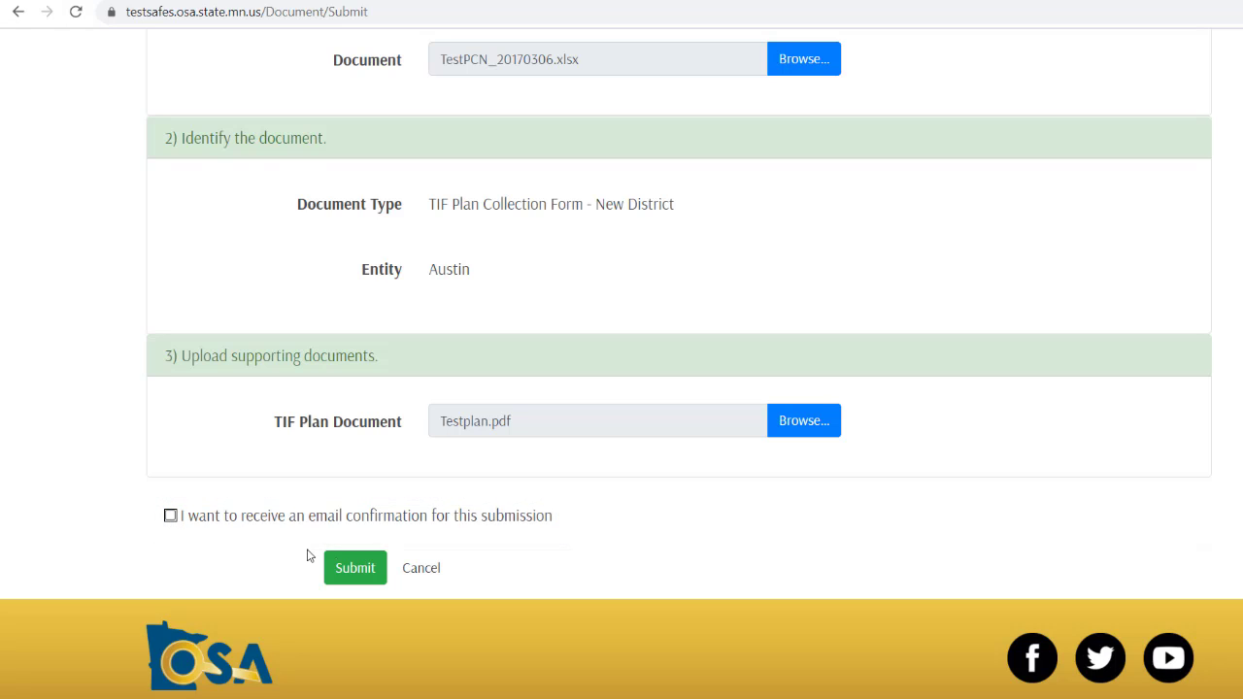
left_click(347, 569)
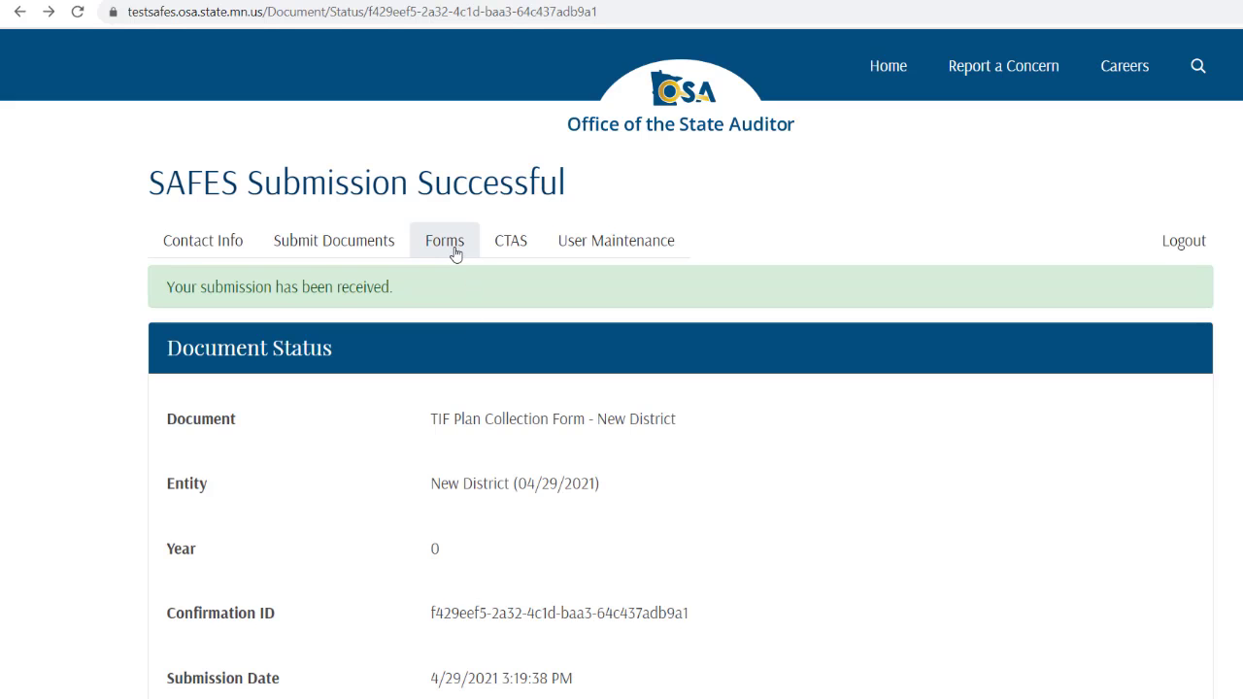
Step: Open the Forms document list showing the 2018 TIF district forms
left_click(455, 254)
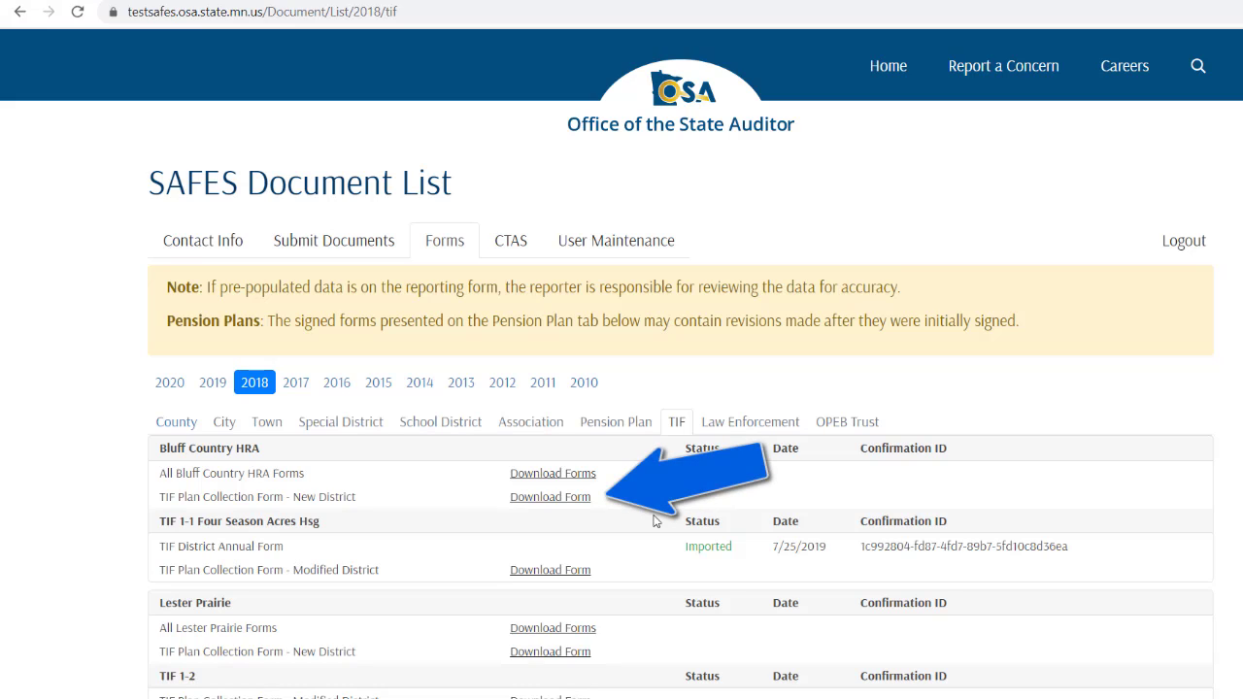
Step: Download Bluff Country HRA's TIF Plan Collection Form - New District as 16199_PCN.xlsx
left_click(565, 501)
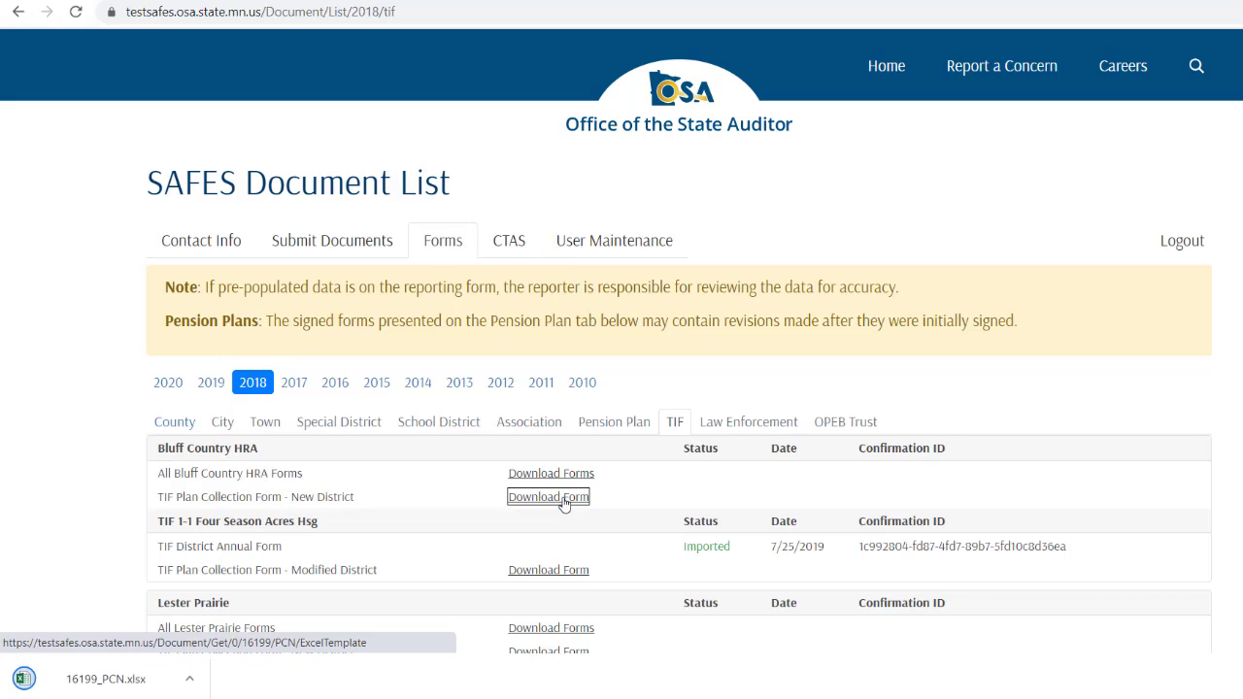
Step: Go to the CTAS Download page
left_click(515, 244)
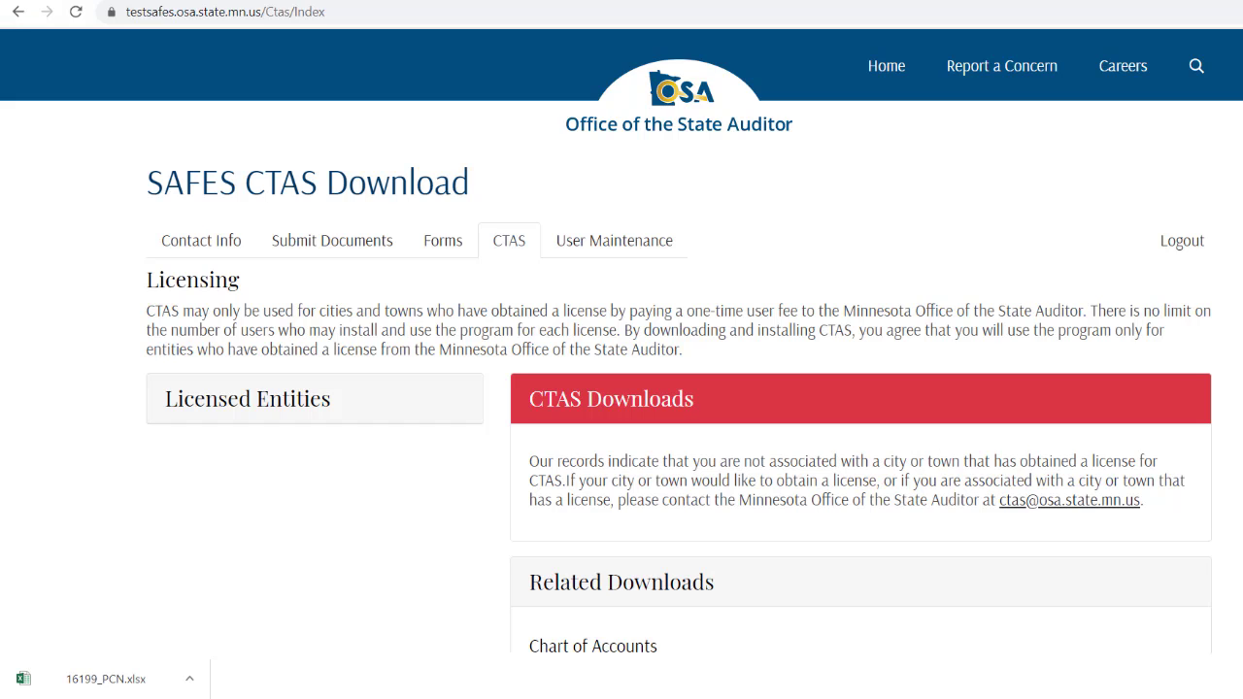
Step: Bring up User Maintenance's Update SAFES Identity fields for new email address and username
left_click(636, 246)
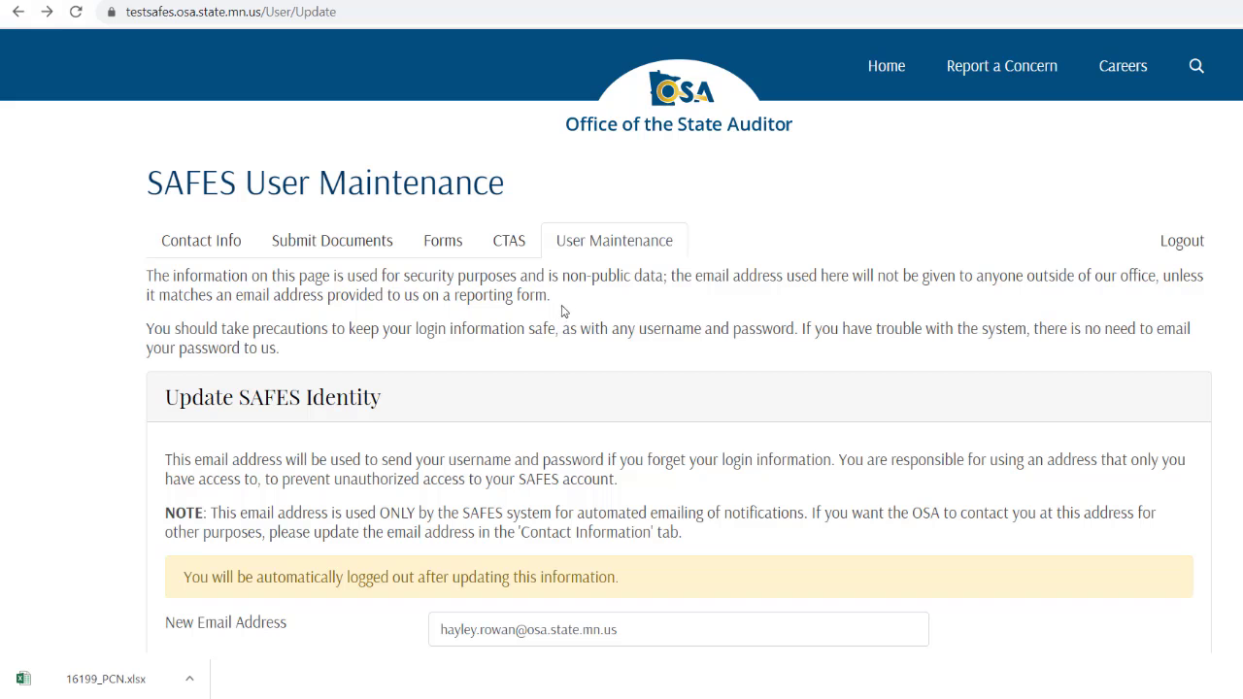
scroll(590, 274, "down", 1)
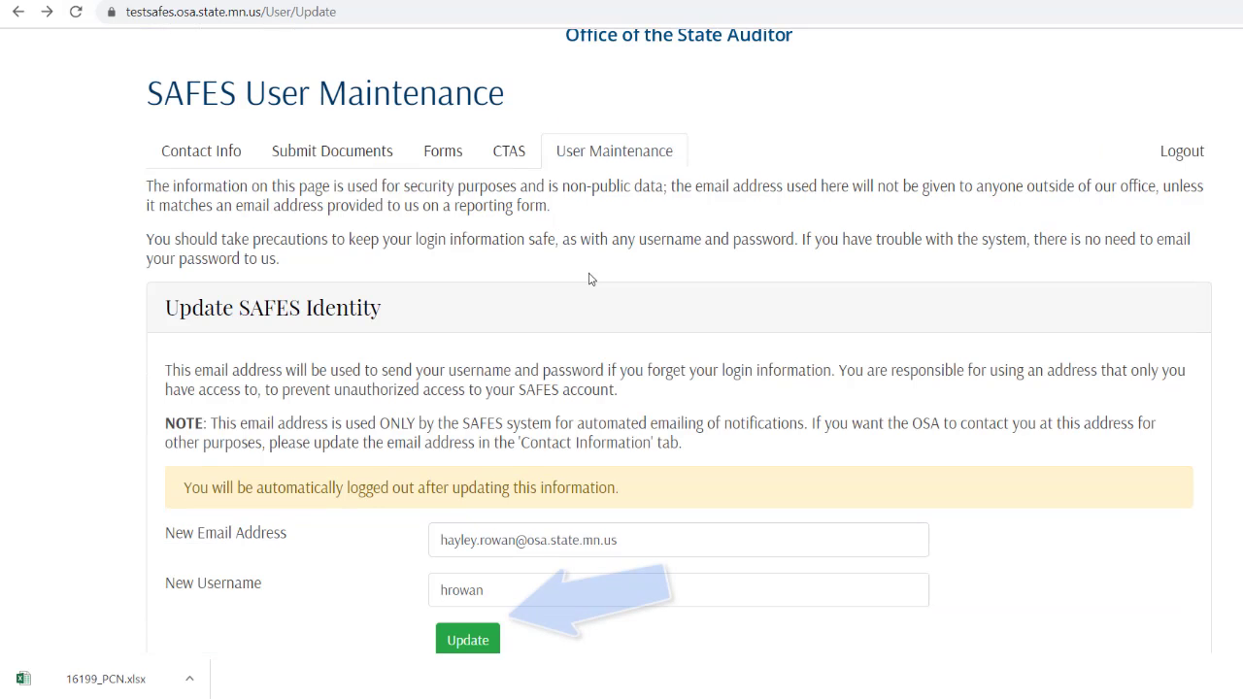